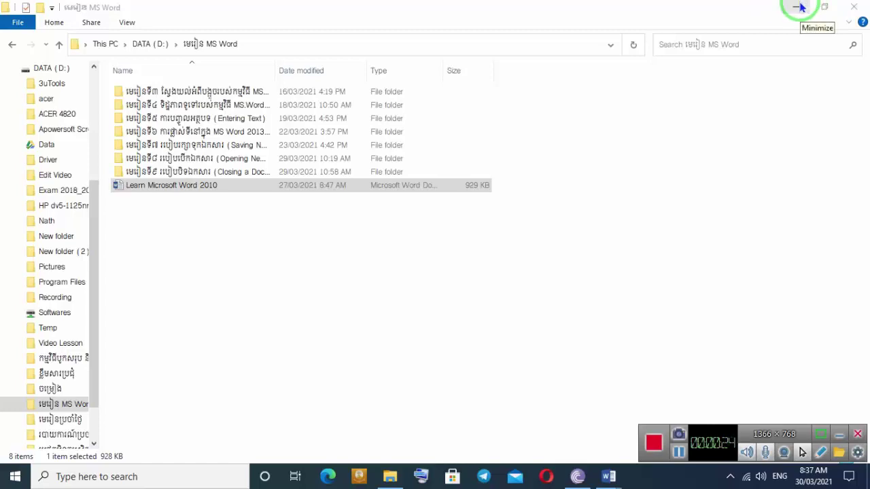
# Step: Minimize the folder window to reveal Word and its ? Help icon
pyautogui.click(799, 7)
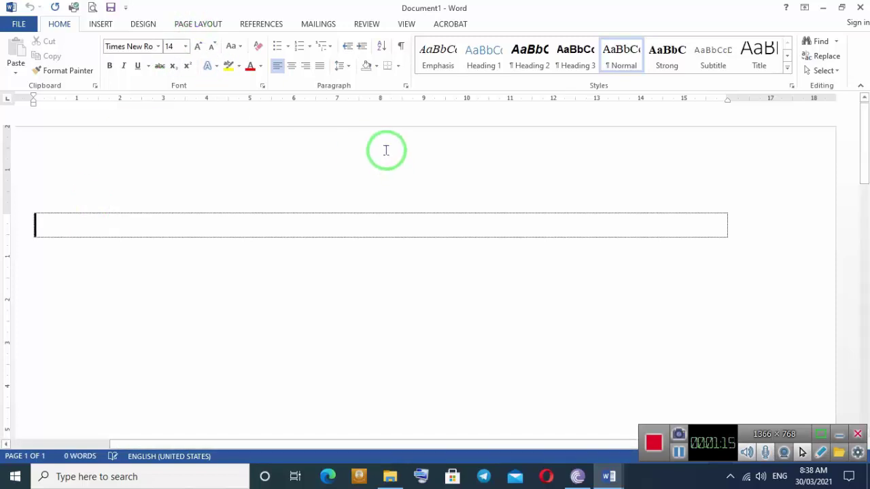
pyautogui.hotkey('ctrl', 'alt', 'e')
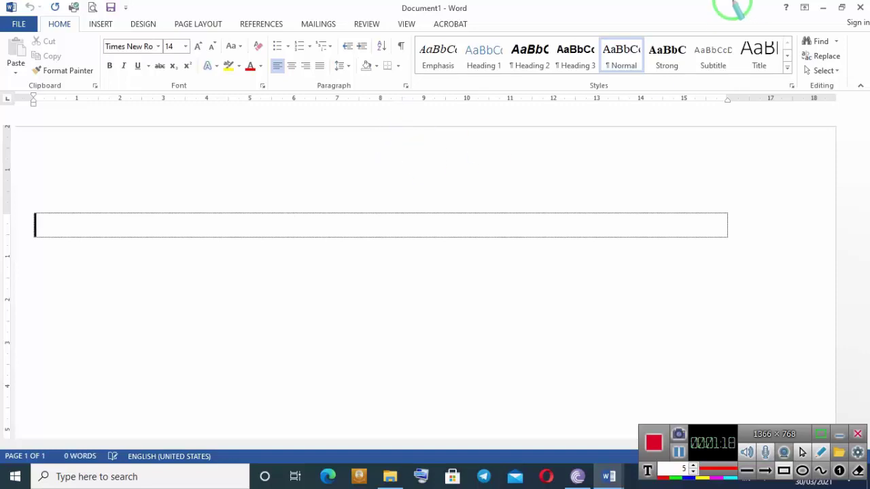
pyautogui.moveTo(778, 2); pyautogui.dragTo(795, 26)
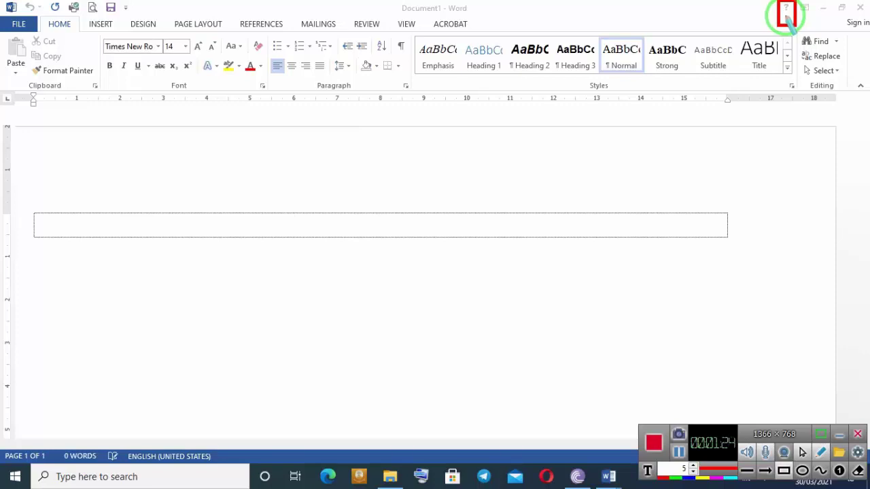
pyautogui.press('Escape')
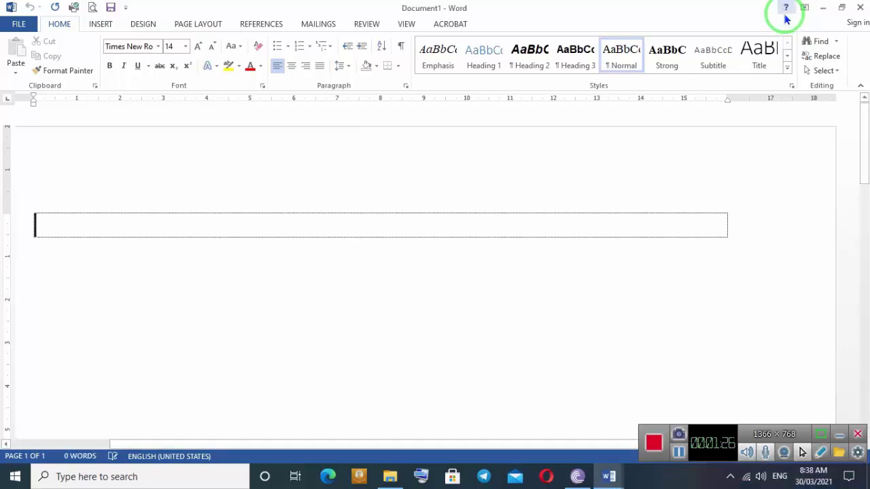
# Step: Minimize both Word documents and open the keyboard picture from the desktop
pyautogui.click(822, 7)
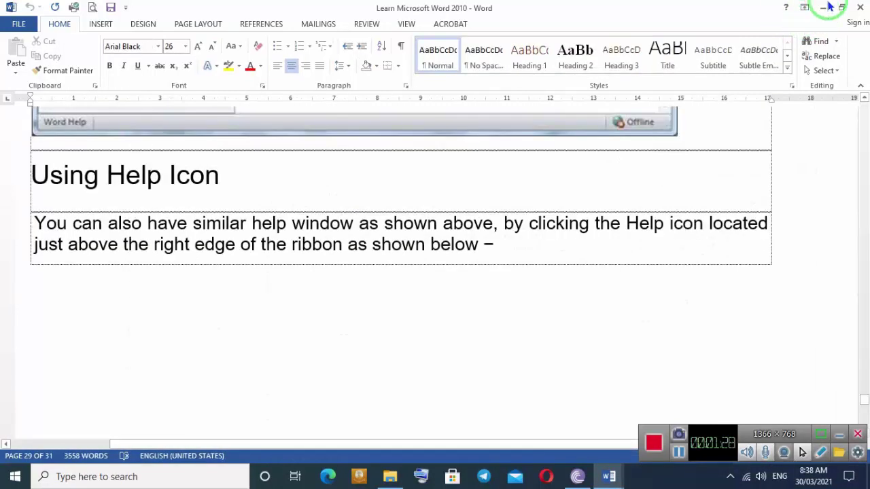
pyautogui.click(823, 8)
pyautogui.doubleClick(166, 243)
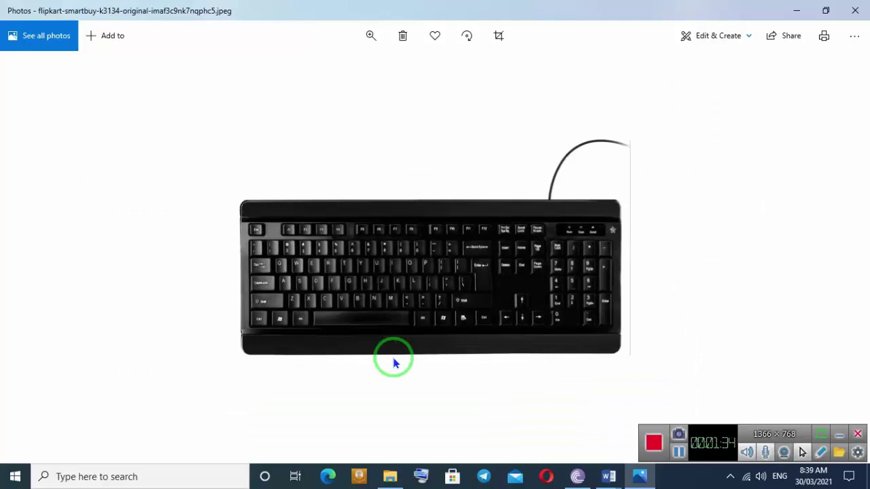
# Step: Point out the F1 key on the keyboard photo, then return to the Learn Microsoft Word 2010 document
pyautogui.hotkey('ctrl', 'shift', 'd')
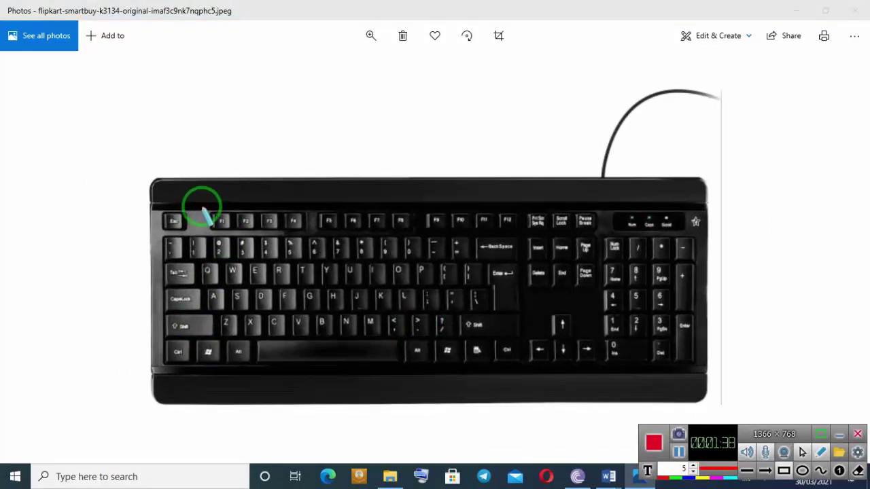
pyautogui.moveTo(202, 207); pyautogui.dragTo(237, 237)
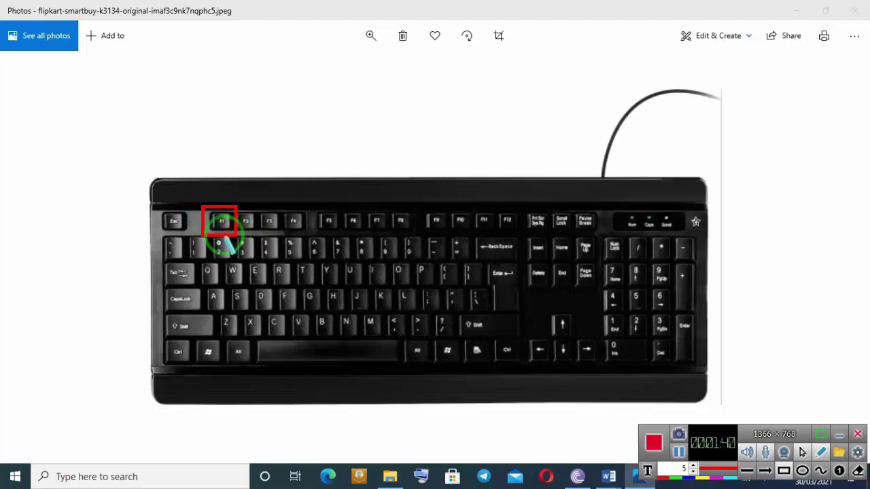
pyautogui.hotkey('ctrl', 'z')
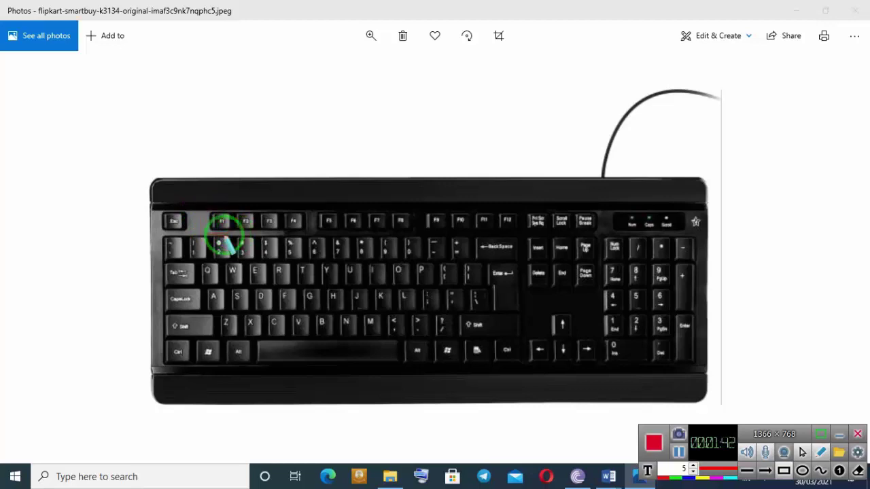
pyautogui.press('Escape')
pyautogui.hotkey('alt', 'Tab')
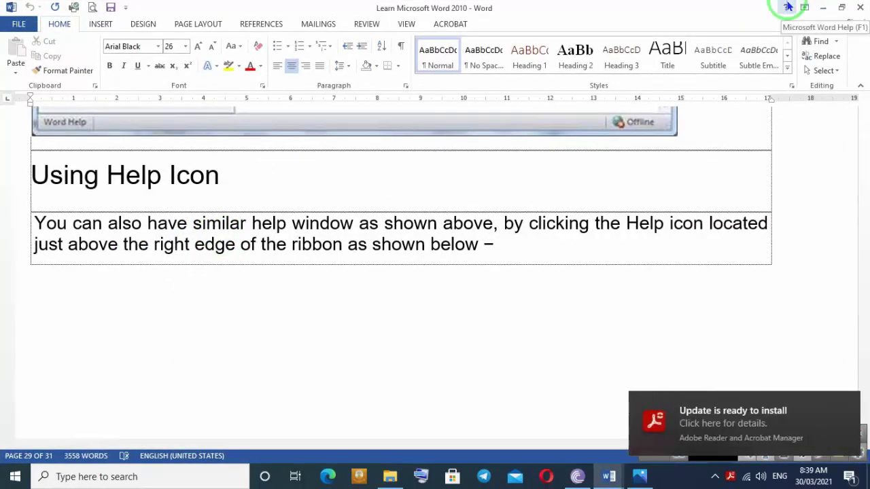
# Step: Open Word Help, dismiss the Adobe notice, and list the Top categories via More...
pyautogui.click(787, 7)
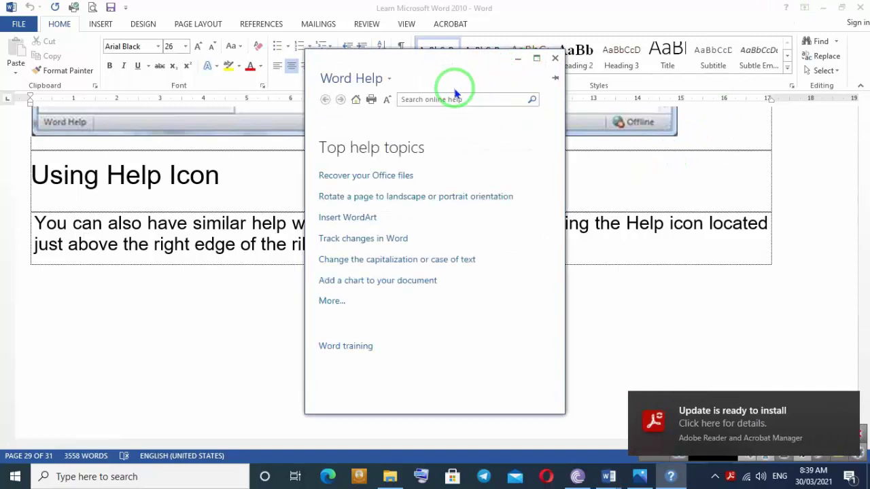
pyautogui.click(848, 406)
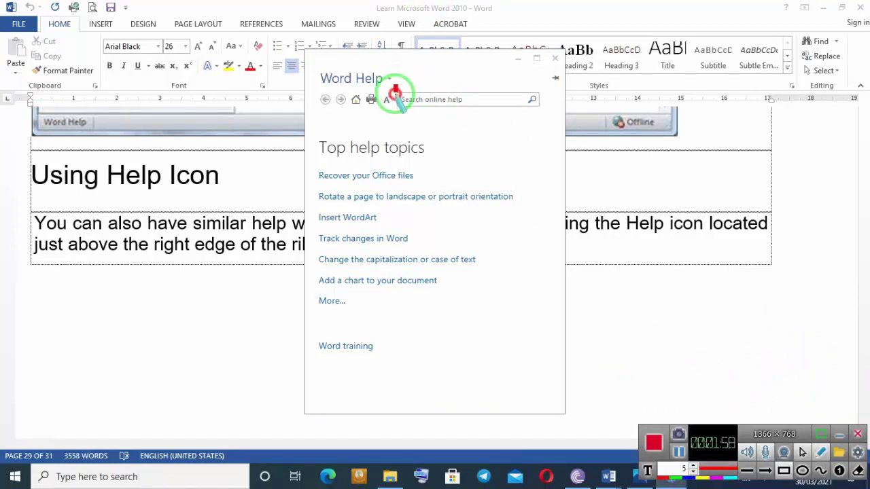
pyautogui.moveTo(395, 87); pyautogui.dragTo(548, 109)
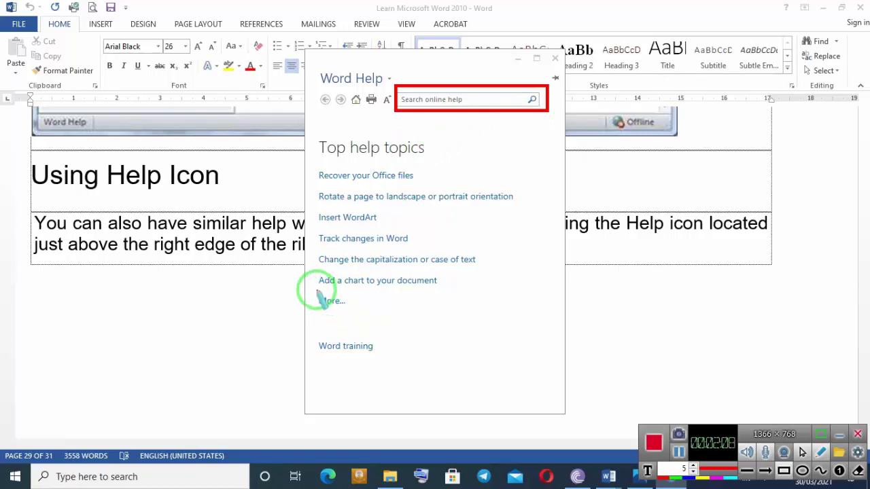
pyautogui.moveTo(311, 290); pyautogui.dragTo(370, 318)
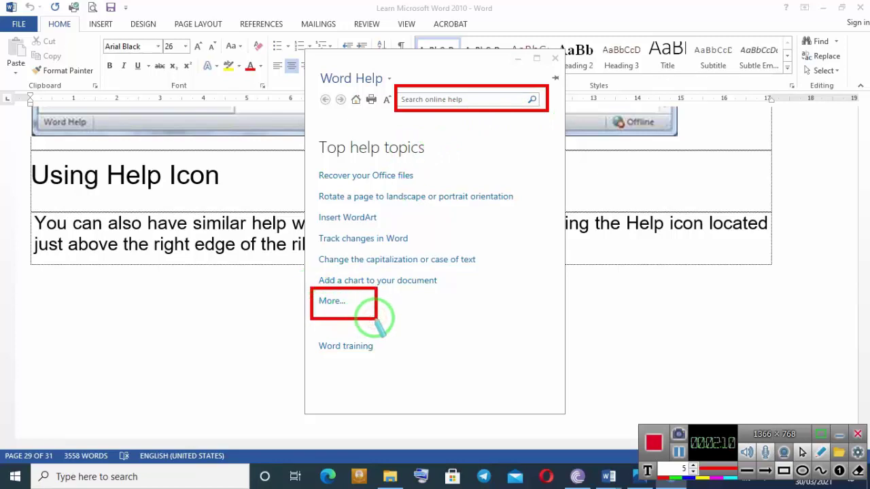
pyautogui.hotkey('ctrl', 'z')
pyautogui.hotkey('ctrl', 'z')
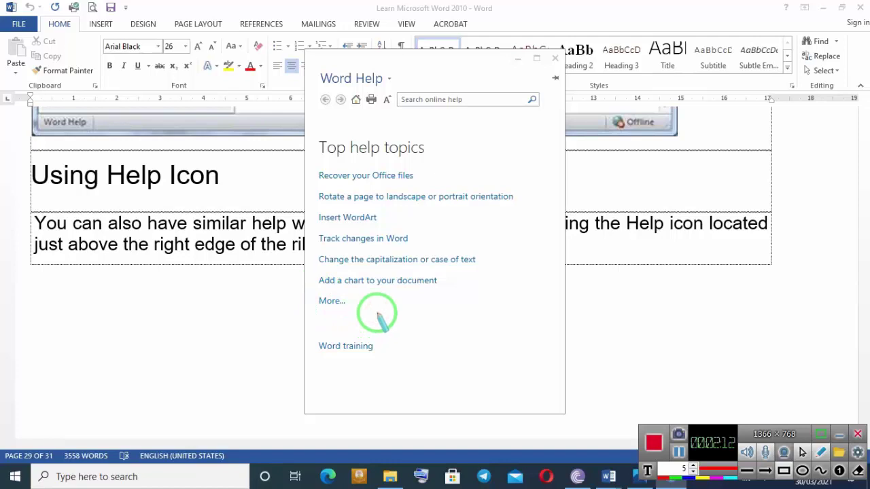
pyautogui.press('Escape')
pyautogui.click(332, 301)
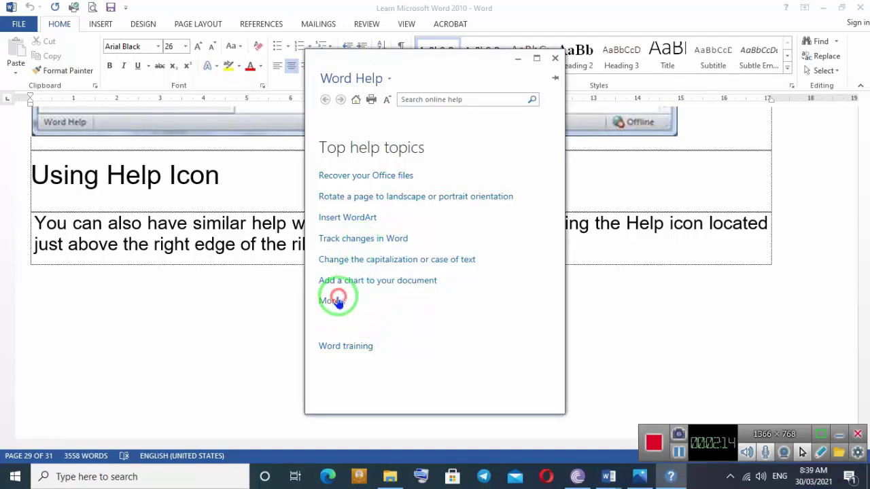
# Step: Maximize Word Help and search it for 'table', bringing up Insert a table results
pyautogui.click(534, 57)
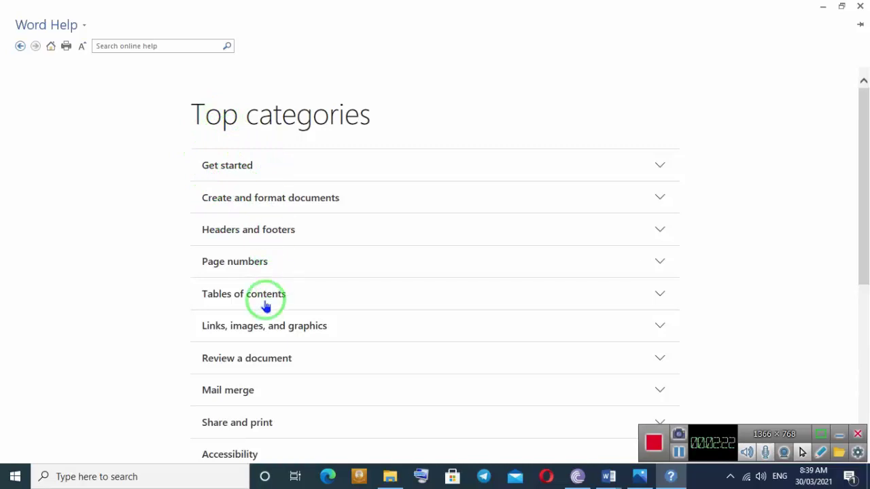
pyautogui.scroll(-5, 262, 319)
pyautogui.scroll(5, 263, 321)
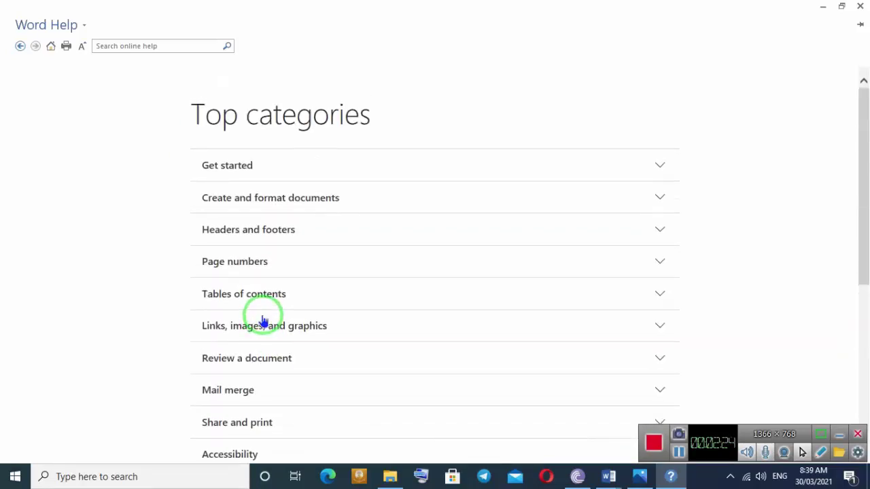
pyautogui.click(119, 46)
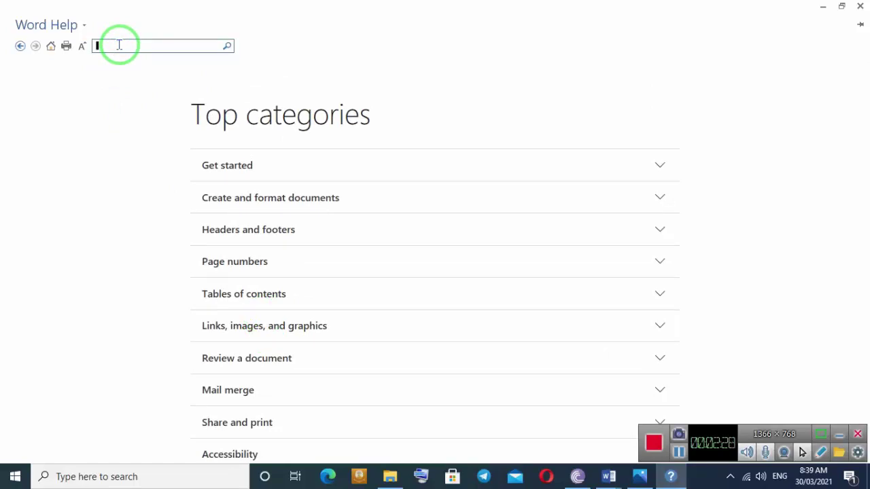
pyautogui.write('ta')
pyautogui.write('bles')
pyautogui.press('BackSpace')
pyautogui.press('BackSpace')
pyautogui.press('Return')
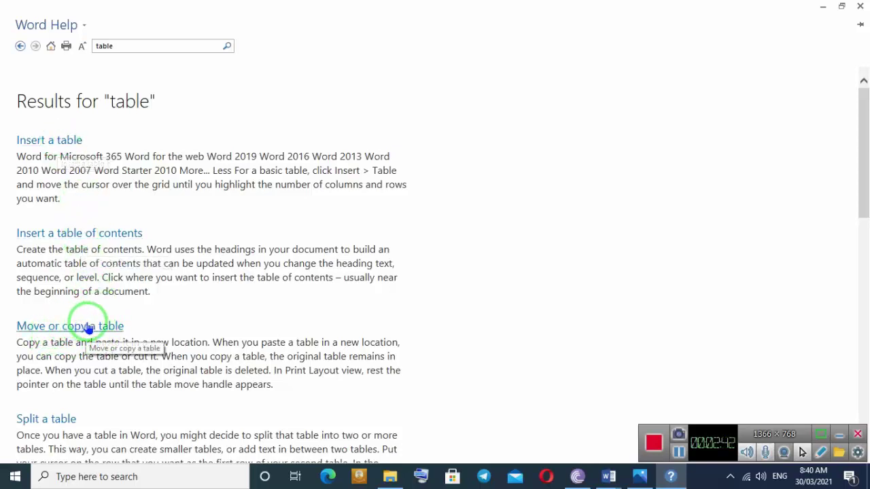
pyautogui.scroll(-10, 77, 305)
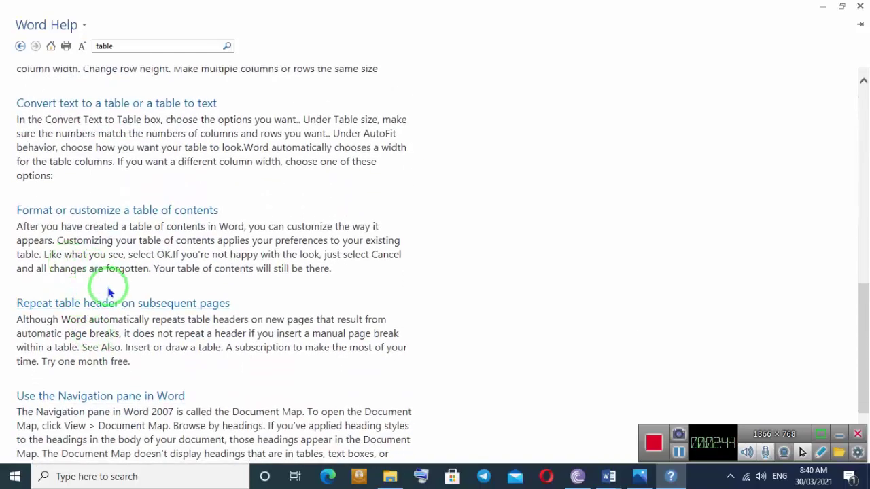
pyautogui.scroll(10, 102, 334)
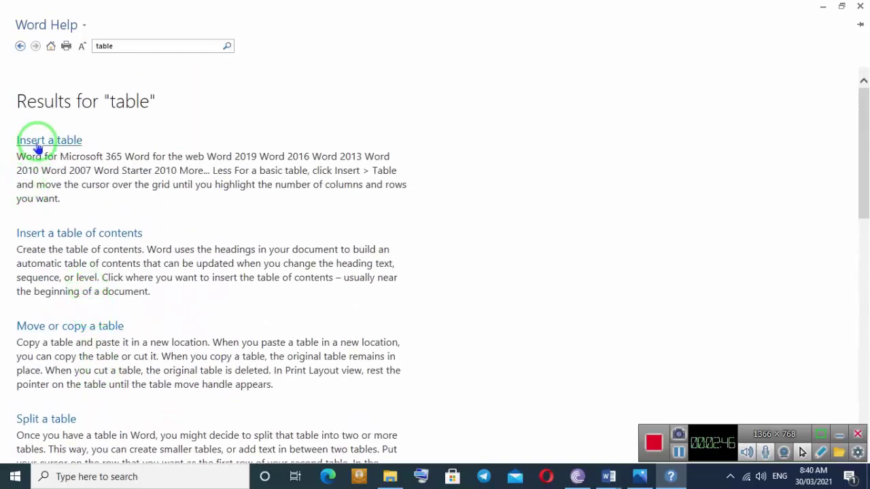
# Step: Open the Insert a table article, play its video in Chrome, then return to Word Help
pyautogui.click(37, 146)
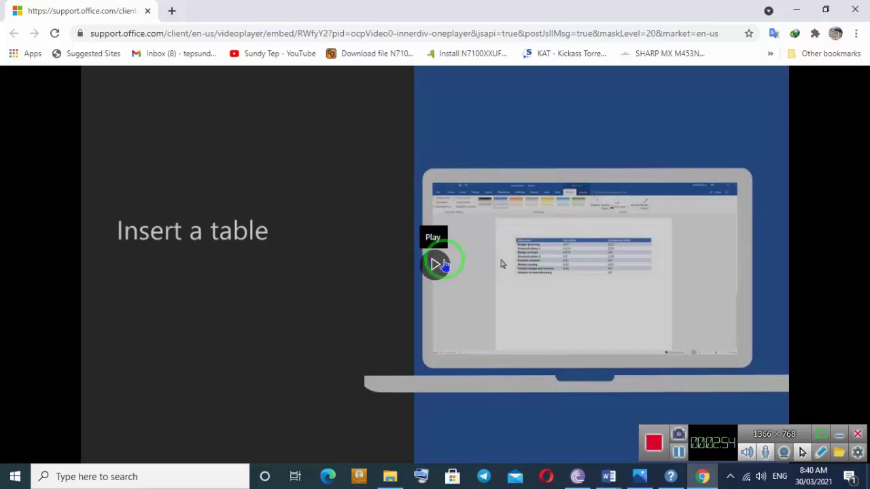
pyautogui.click(445, 262)
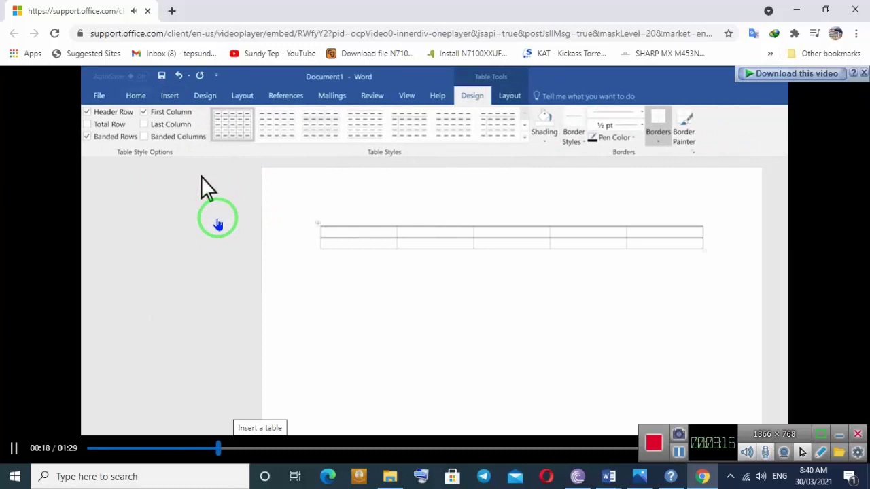
pyautogui.hotkey('alt', 'Tab')
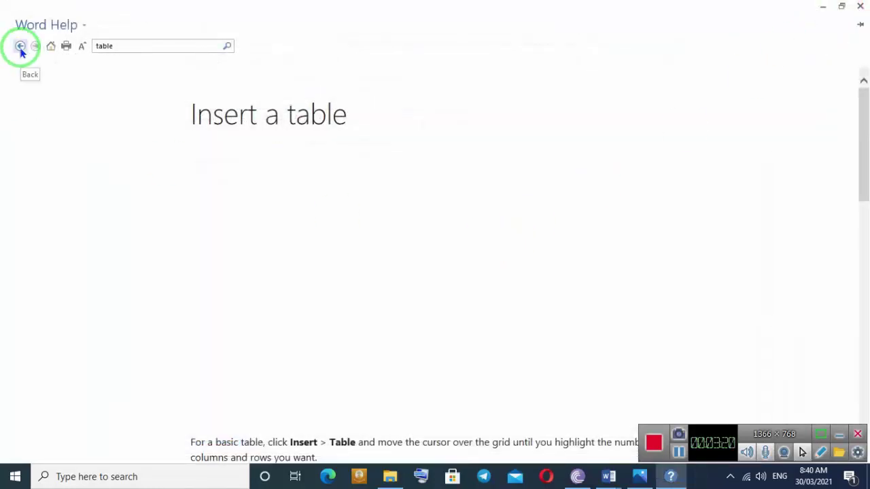
# Step: Disconnect the Wi-Fi, go back in Word Help, and dismiss the can't-connect warning
pyautogui.click(21, 46)
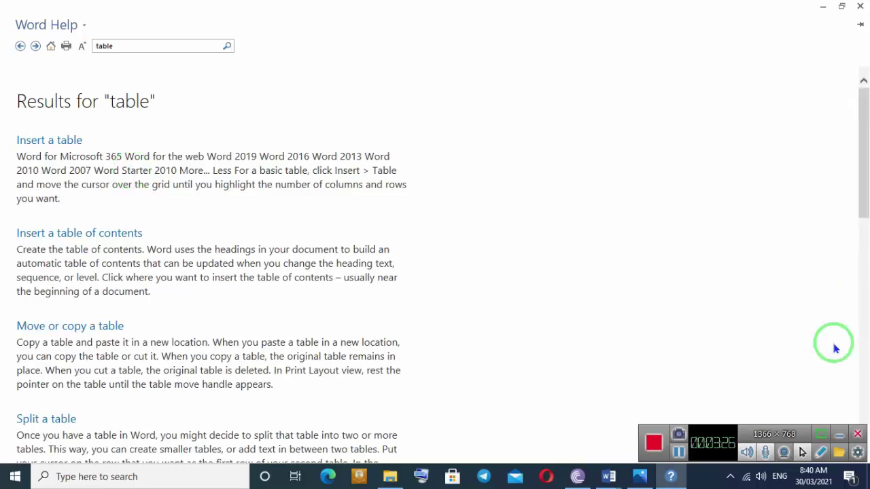
pyautogui.click(761, 476)
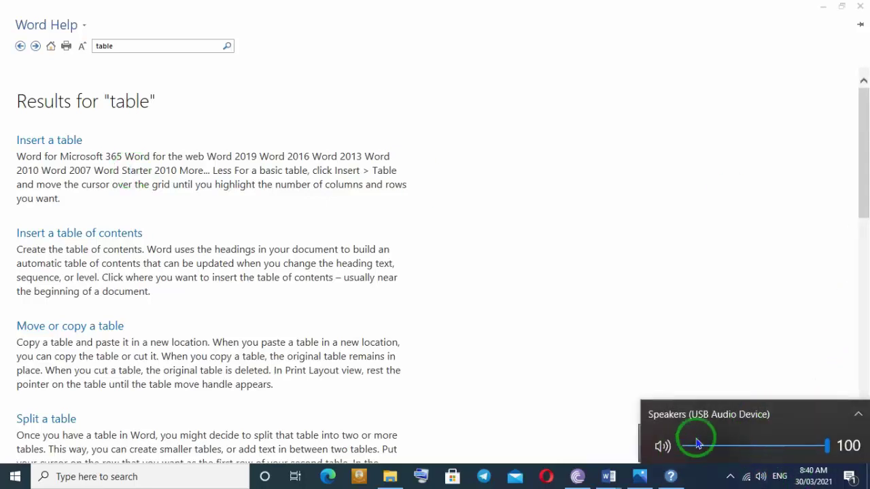
pyautogui.click(746, 476)
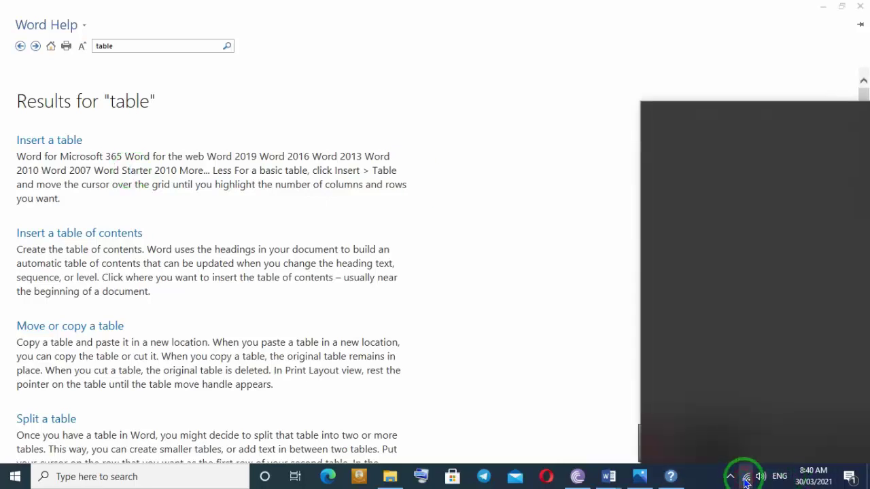
pyautogui.click(828, 174)
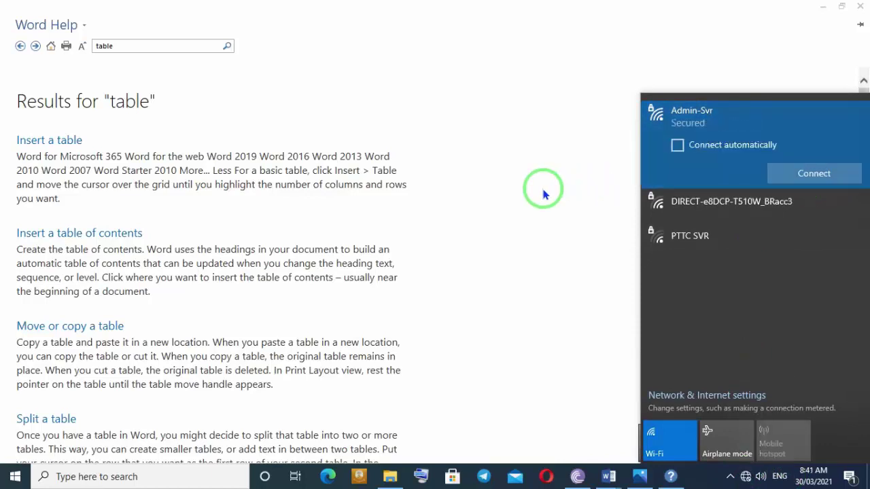
pyautogui.click(563, 94)
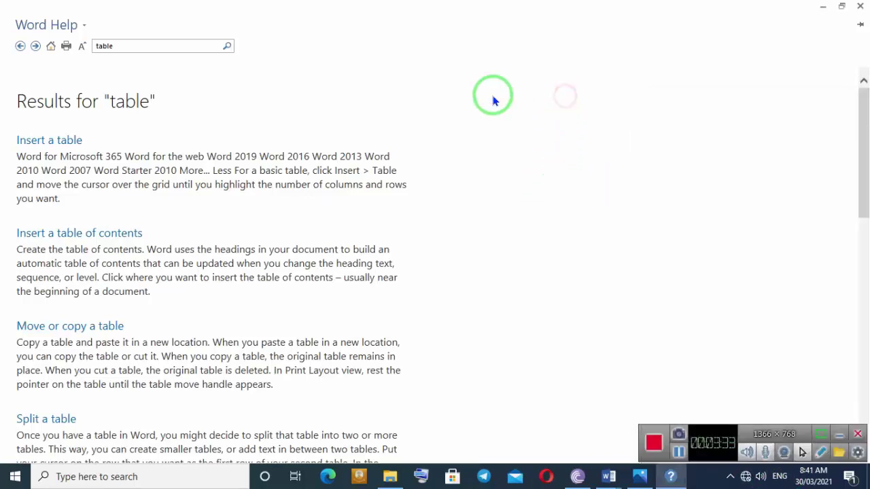
pyautogui.click(20, 46)
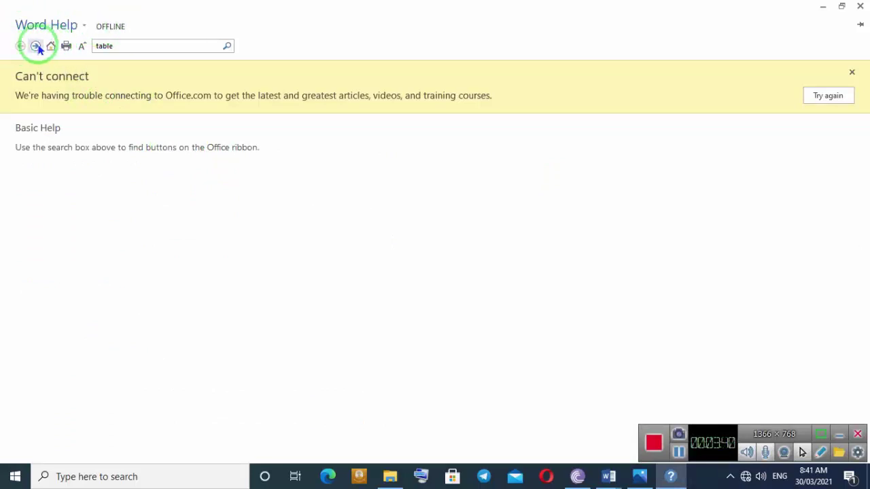
pyautogui.click(851, 72)
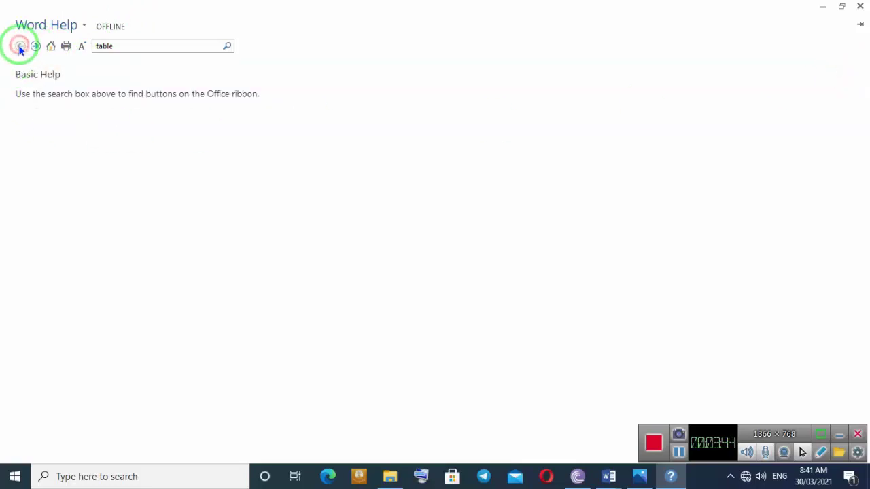
# Step: Close and reopen Word Help, enlarge its text, and check the help source dropdown
pyautogui.click(860, 6)
pyautogui.click(785, 7)
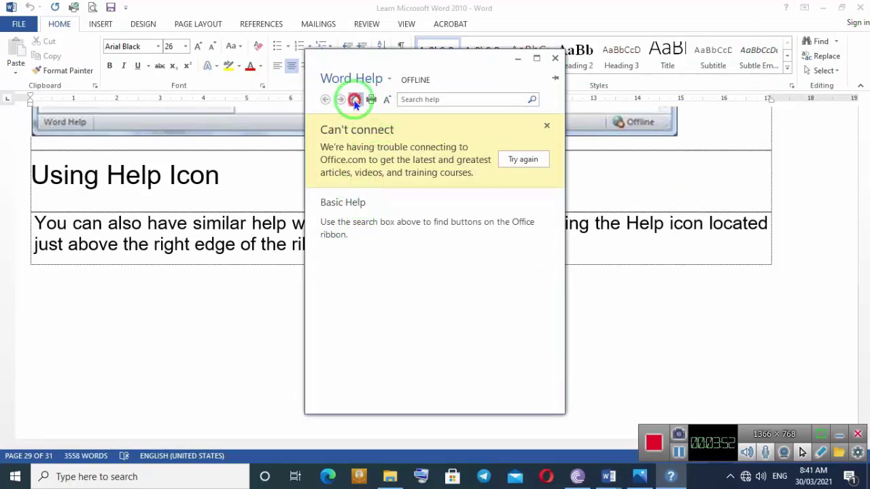
pyautogui.click(388, 99)
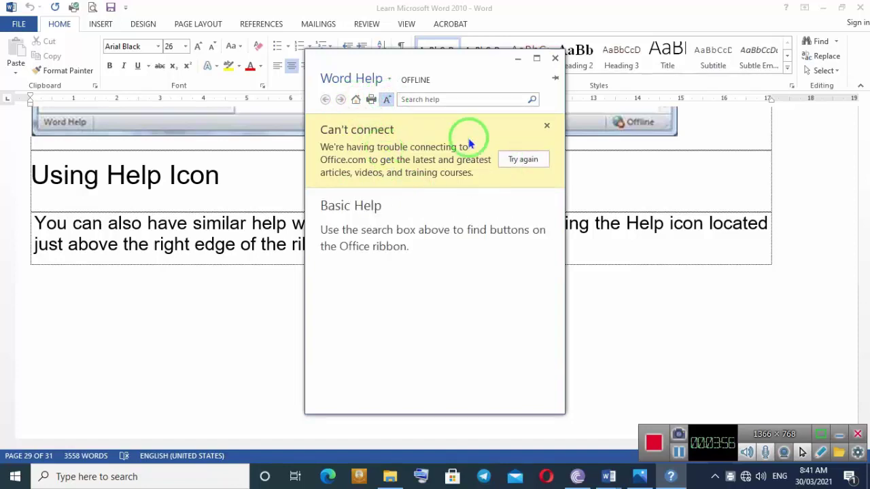
pyautogui.click(389, 80)
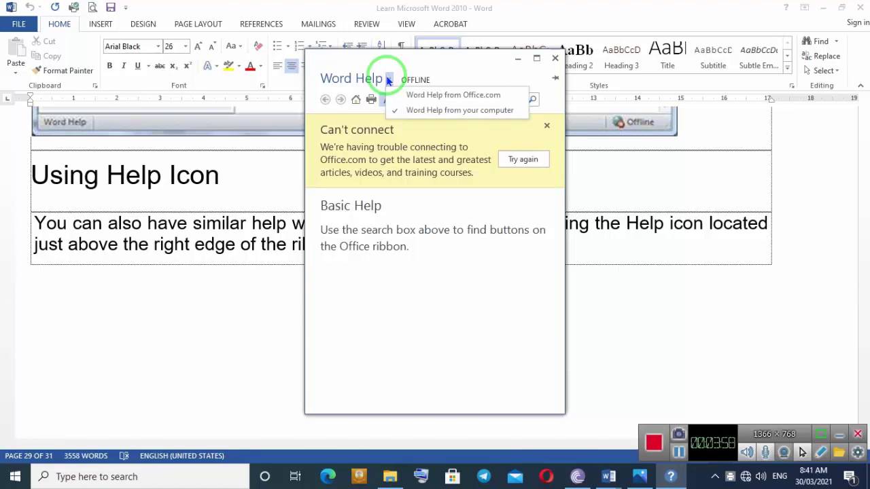
pyautogui.click(388, 80)
pyautogui.click(389, 79)
pyautogui.click(473, 312)
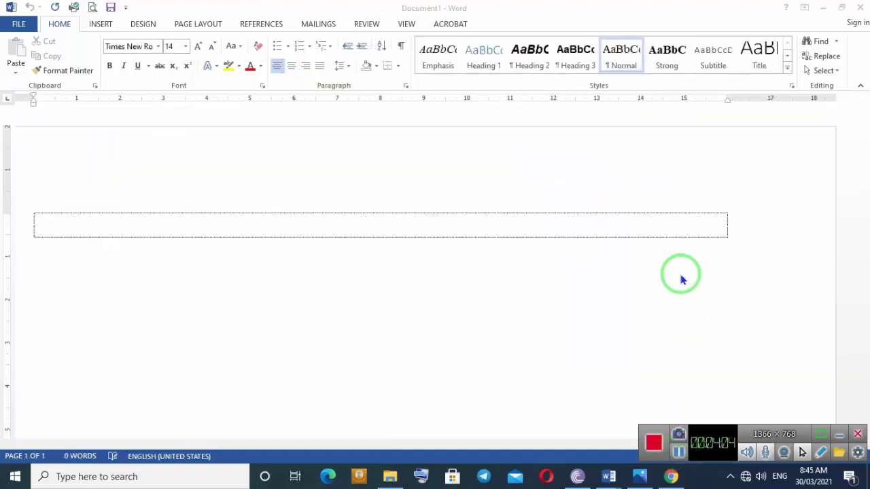
# Step: Open Help with F1 from the blank document and switch to Word Help from your computer
pyautogui.click(681, 274)
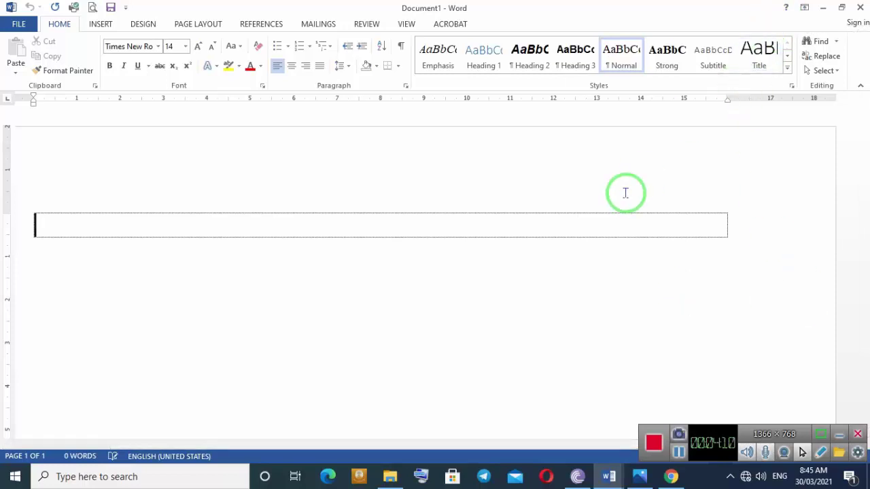
pyautogui.press('F1')
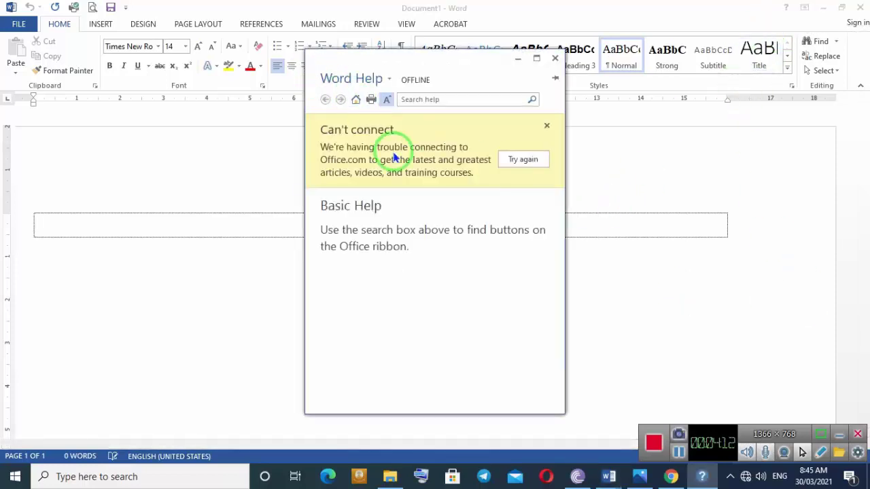
pyautogui.click(388, 79)
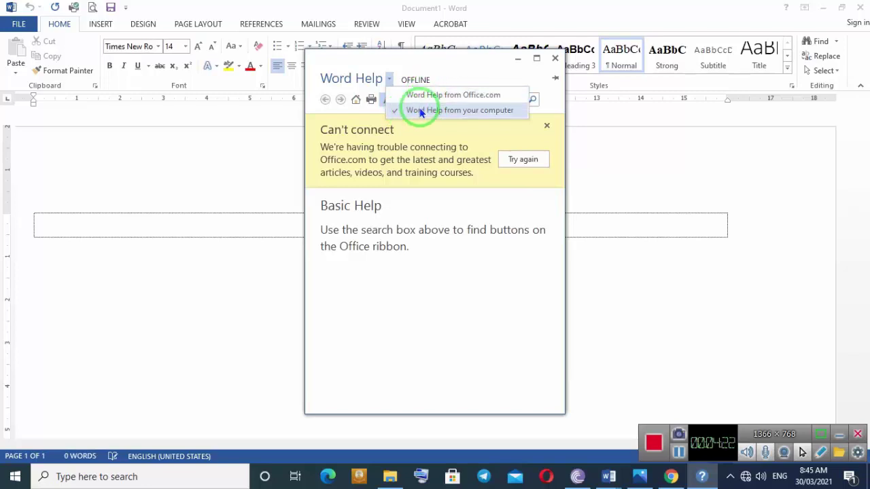
pyautogui.click(472, 112)
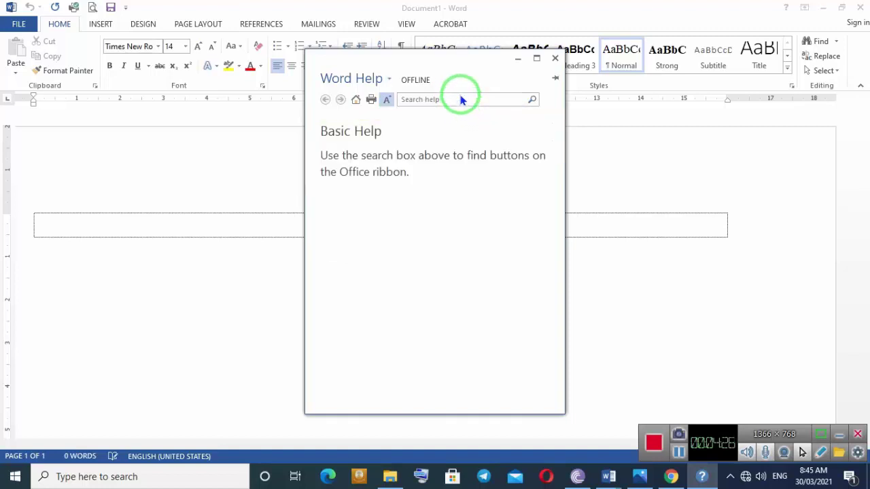
# Step: Search offline Help for 'table' and maximize the Help window
pyautogui.click(424, 99)
pyautogui.write('table')
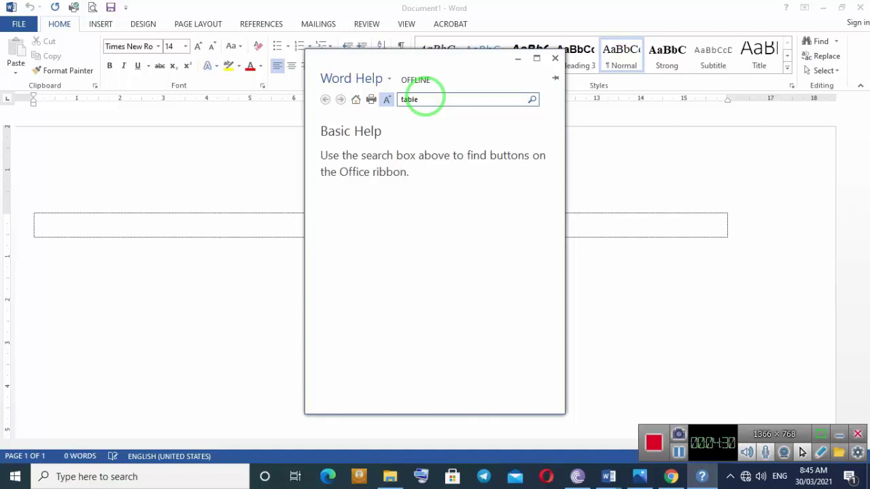
pyautogui.press('Return')
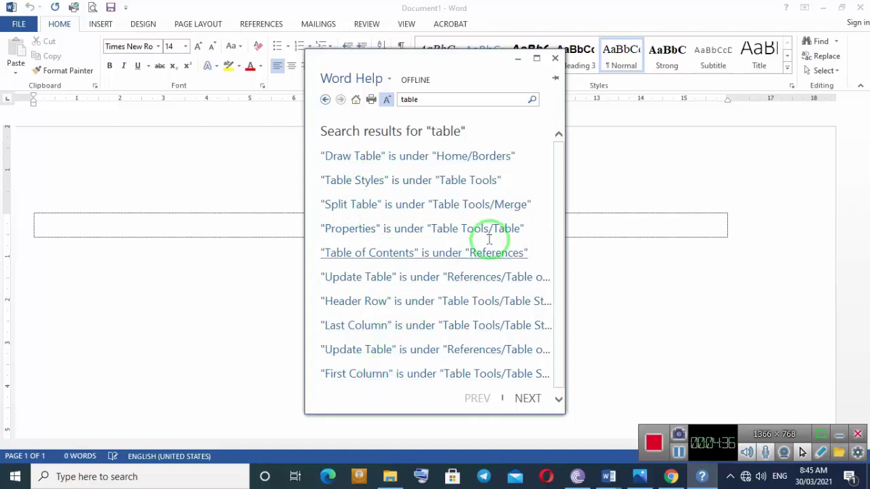
pyautogui.click(537, 59)
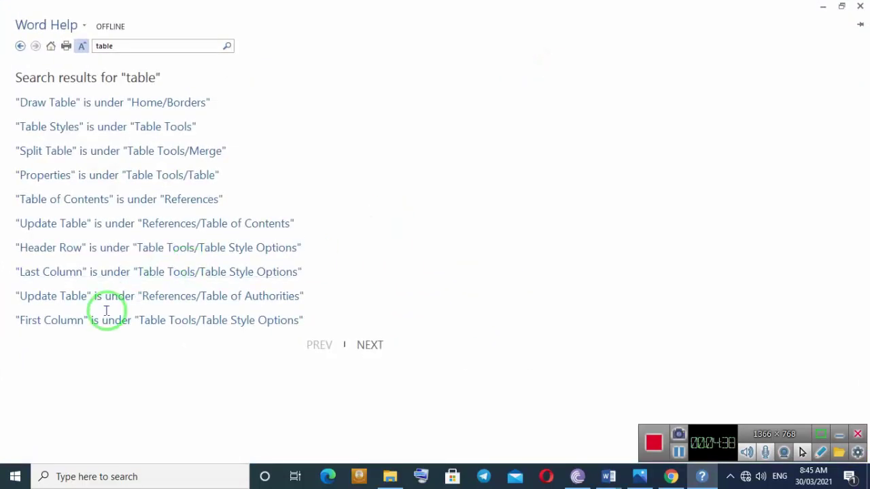
# Step: Open the Draw Table and Properties entries, returning to the results each time
pyautogui.click(52, 111)
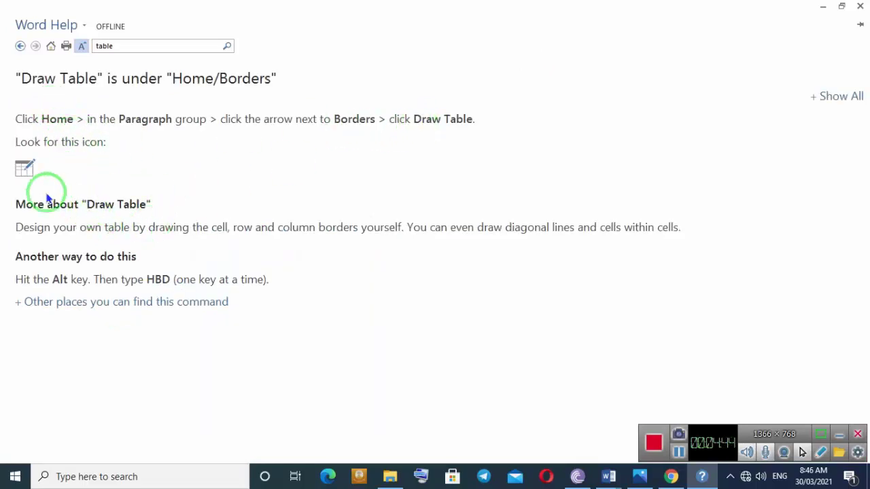
pyautogui.click(21, 45)
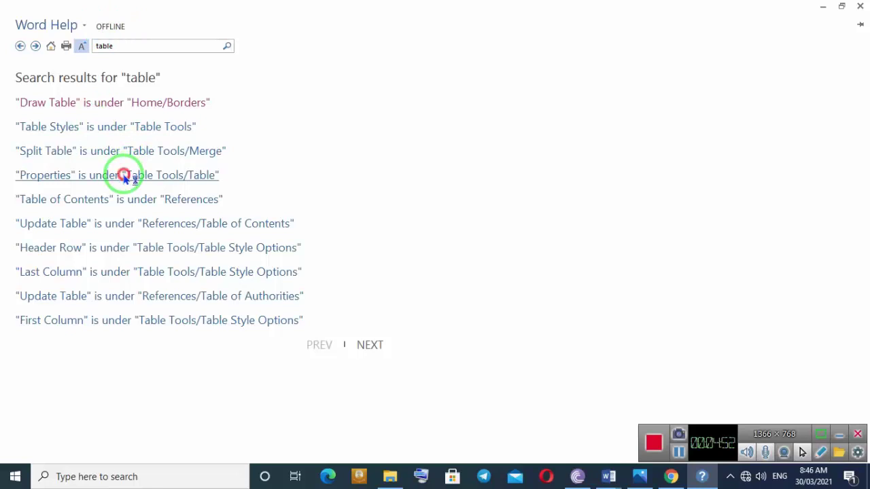
pyautogui.click(125, 177)
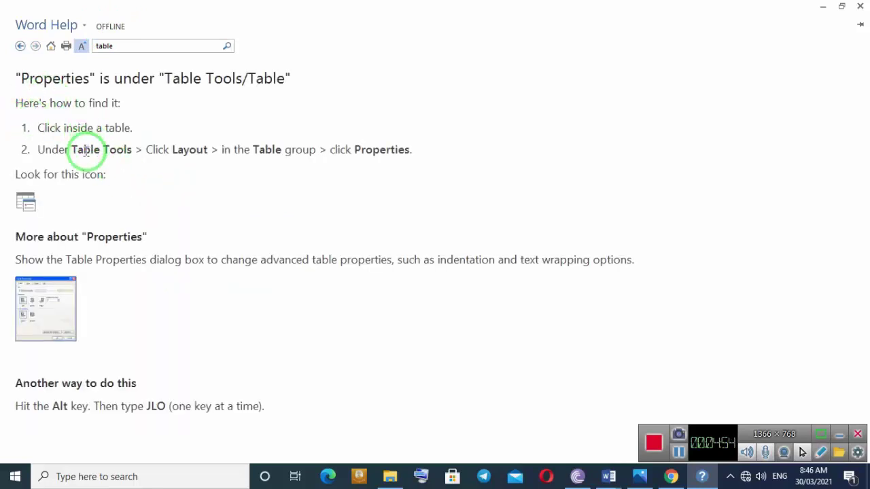
pyautogui.click(20, 46)
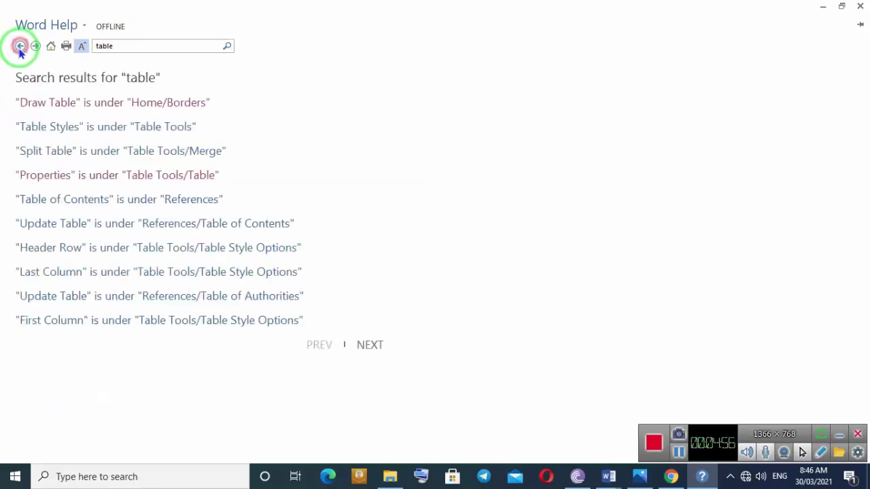
# Step: Search Help for 'font', open the Font Color entry, and select its instruction text
pyautogui.click(128, 45)
pyautogui.write('font')
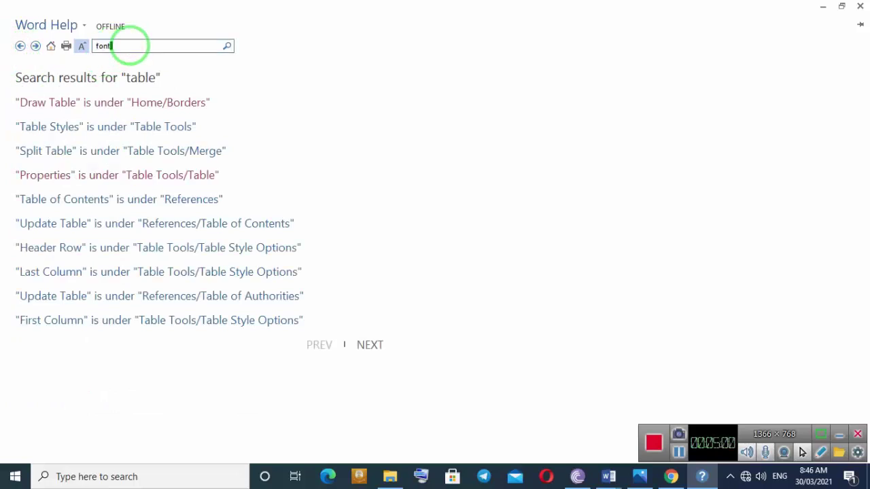
pyautogui.press('Return')
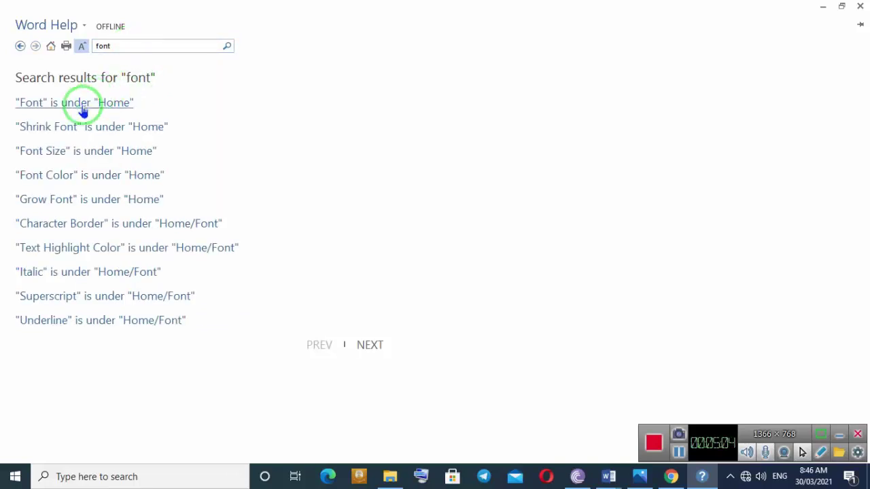
pyautogui.click(81, 178)
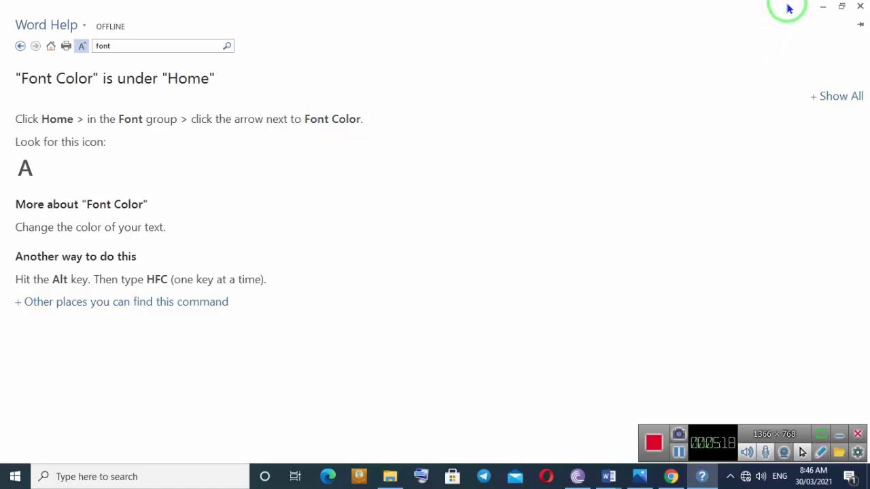
pyautogui.moveTo(52, 119); pyautogui.dragTo(235, 163)
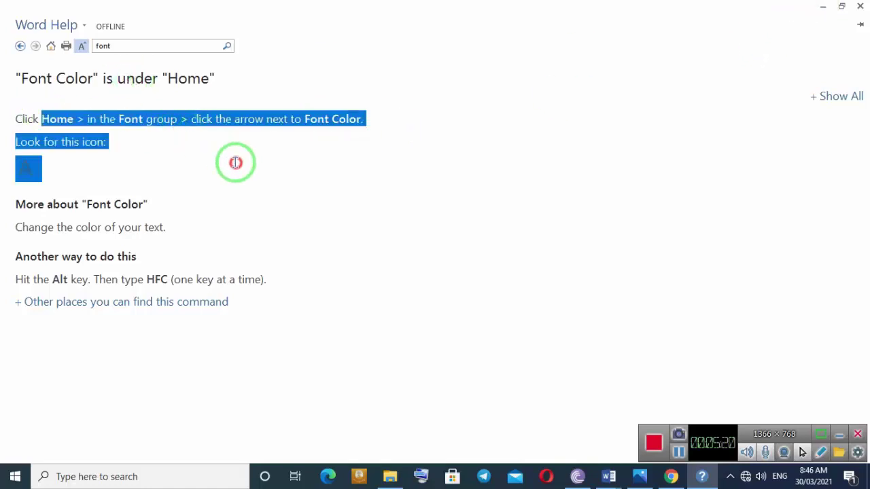
# Step: Try Office.com Help content, then reconnect to the wireless network from the taskbar
pyautogui.click(84, 26)
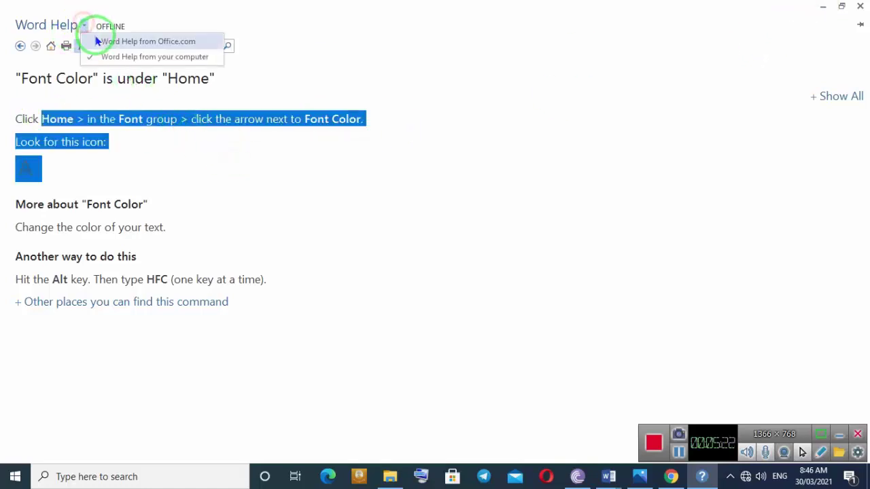
pyautogui.click(97, 40)
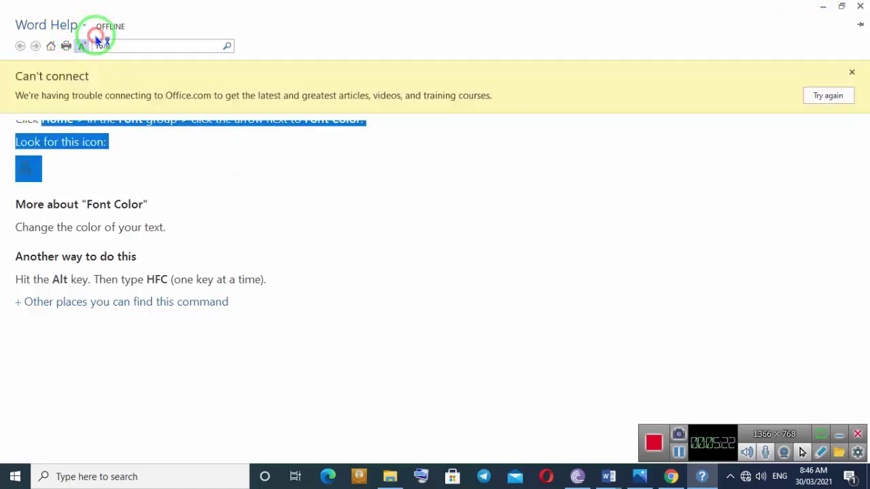
pyautogui.click(747, 478)
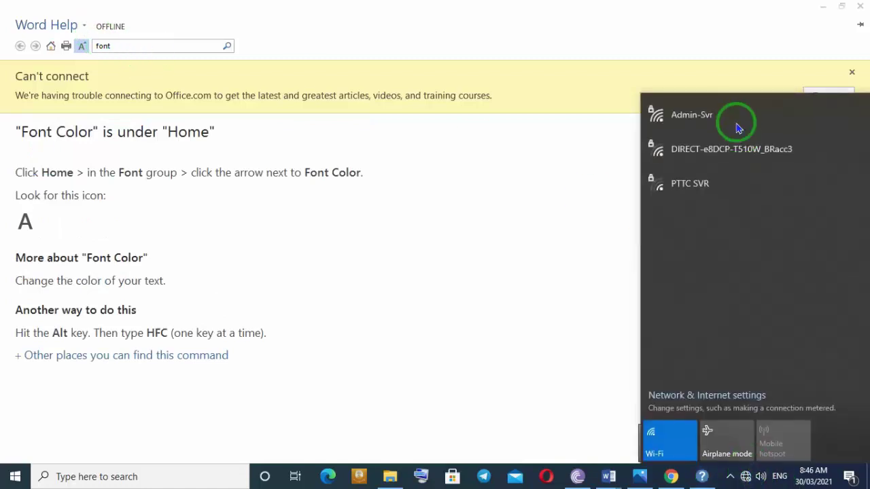
pyautogui.click(738, 123)
pyautogui.click(812, 172)
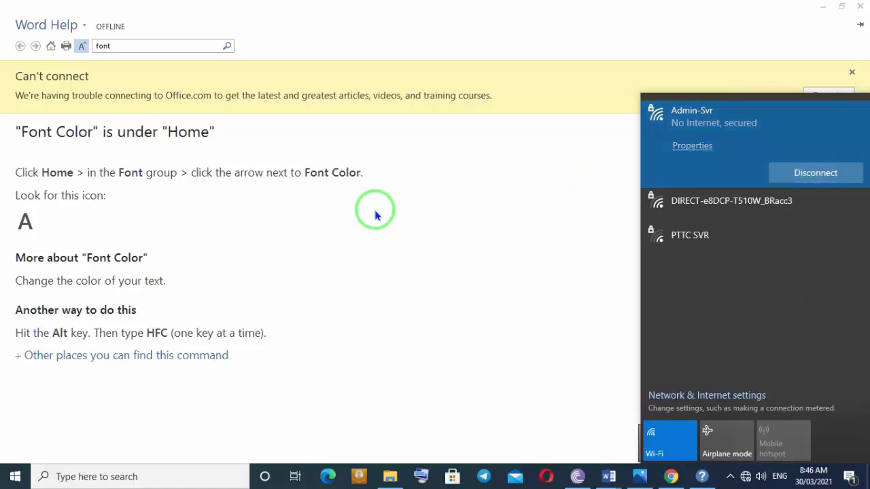
pyautogui.click(704, 145)
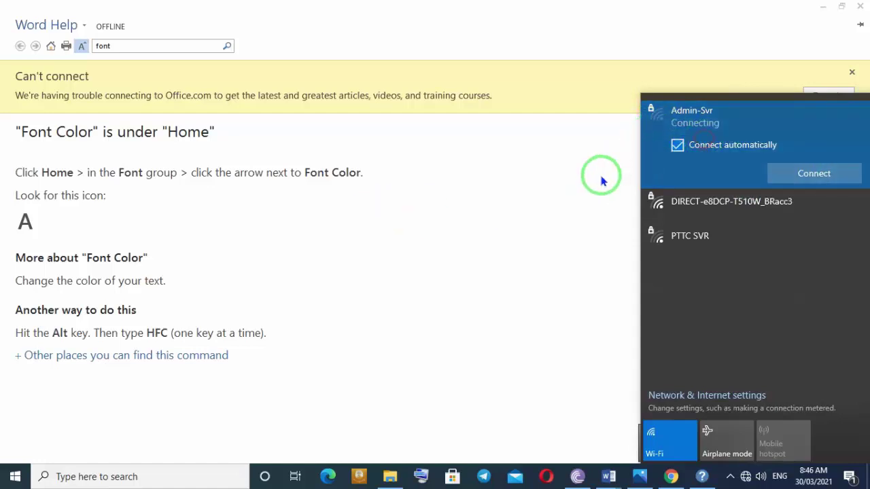
pyautogui.click(481, 202)
# Step: Select the 'font' search term and switch Word Help to Office.com content
pyautogui.click(132, 45)
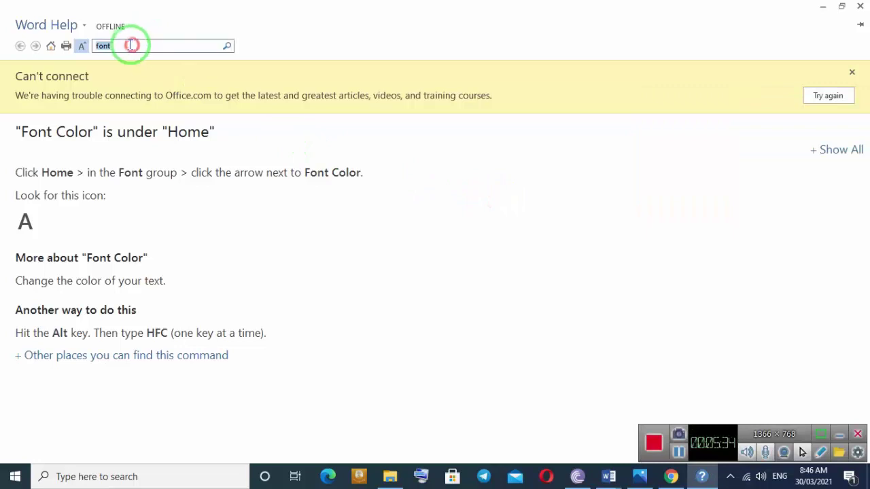
pyautogui.click(86, 27)
pyautogui.click(103, 56)
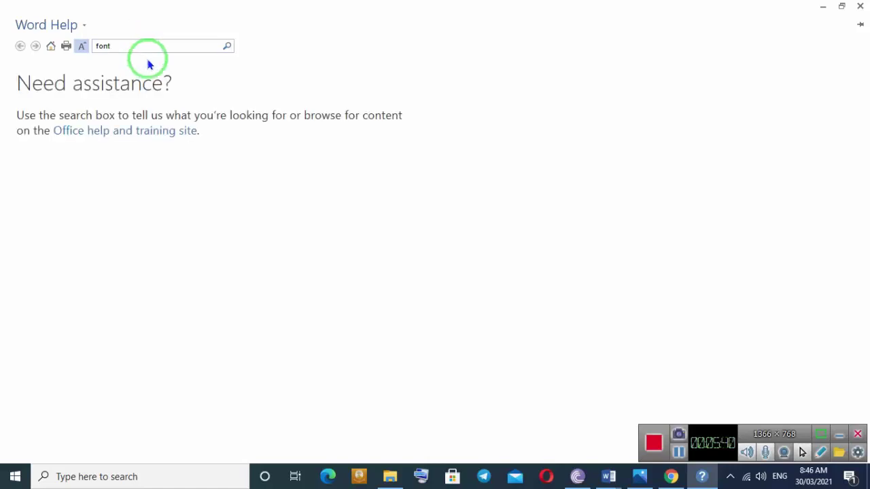
# Step: Search 'font' online, open the 'Add a font' result and scroll through the article
pyautogui.click(227, 47)
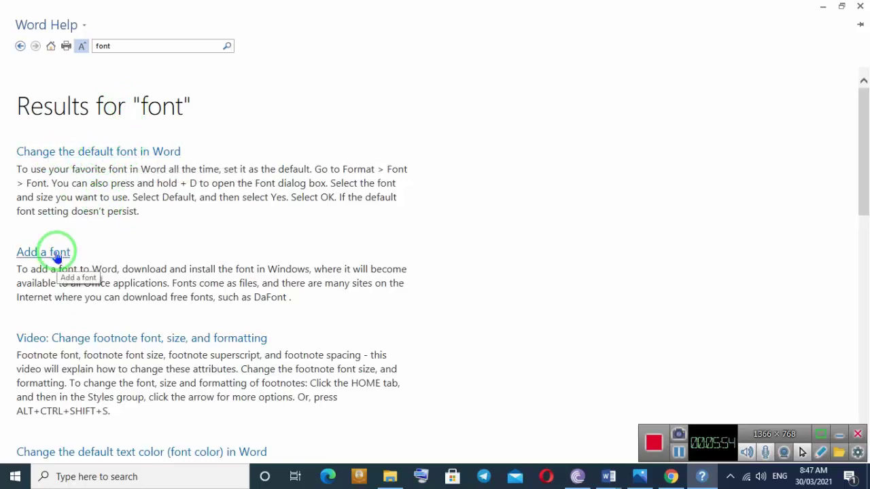
pyautogui.click(57, 253)
pyautogui.scroll(-10, 244, 209)
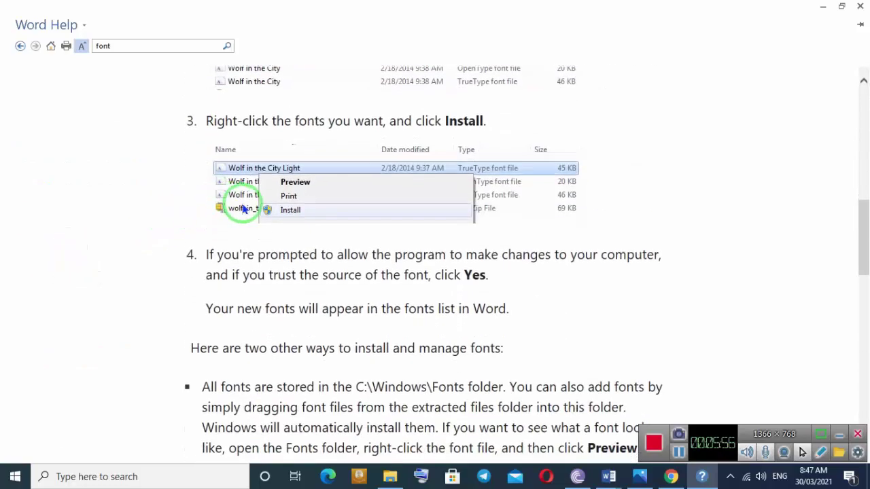
pyautogui.scroll(-3, 371, 178)
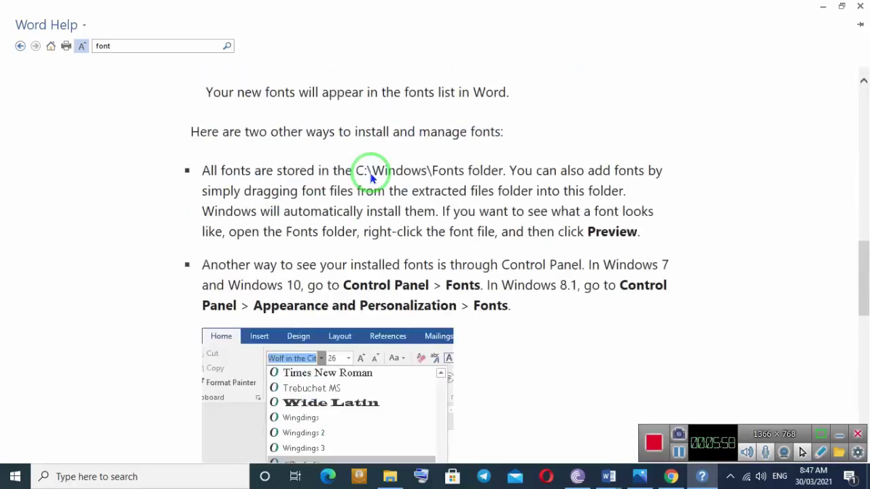
pyautogui.scroll(2, 371, 178)
pyautogui.scroll(-3, 369, 171)
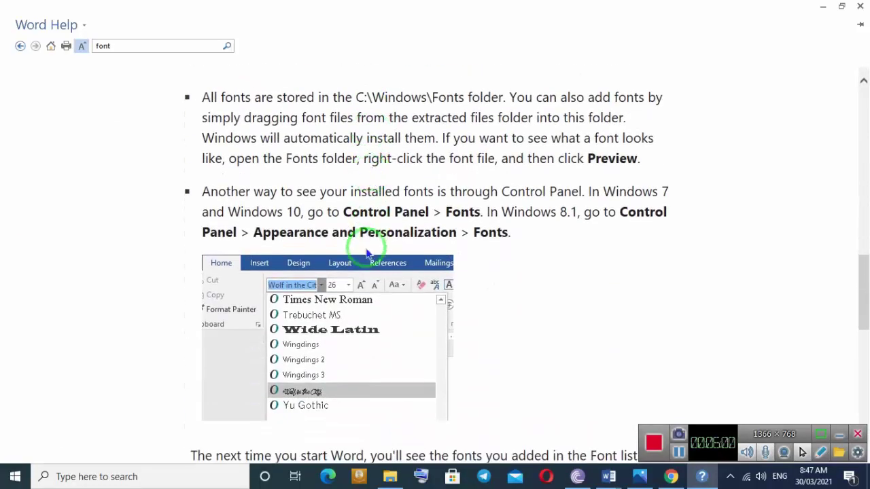
pyautogui.scroll(-10, 369, 245)
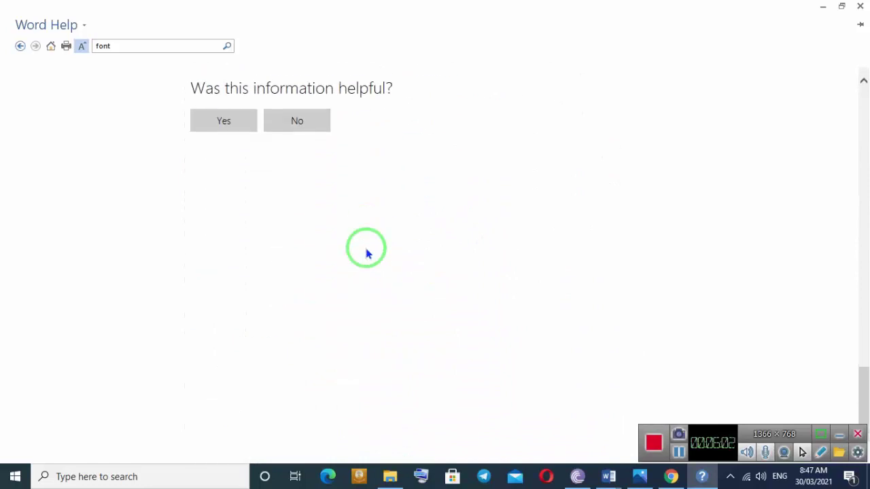